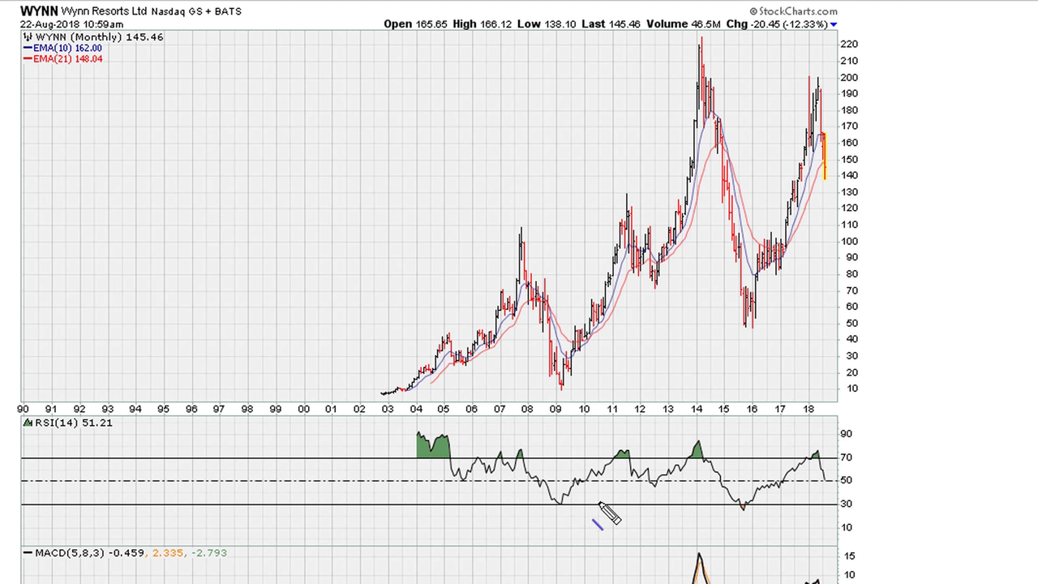
- Draw a blue rising RSI trendline from the 2009 low, with arrows at the 2015 break and 2014 peak
{"action": "left_click_drag", "start_coordinate": [561, 504], "coordinate": [837, 448]}
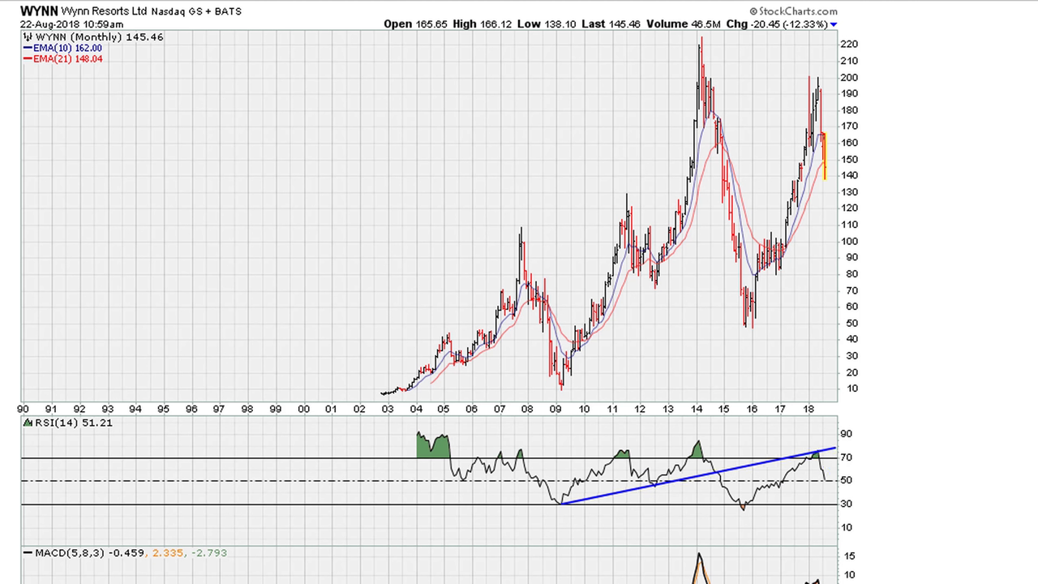
{"action": "left_click", "coordinate": [559, 504]}
{"action": "left_click", "coordinate": [654, 486]}
{"action": "left_click_drag", "start_coordinate": [734, 432], "coordinate": [720, 469]}
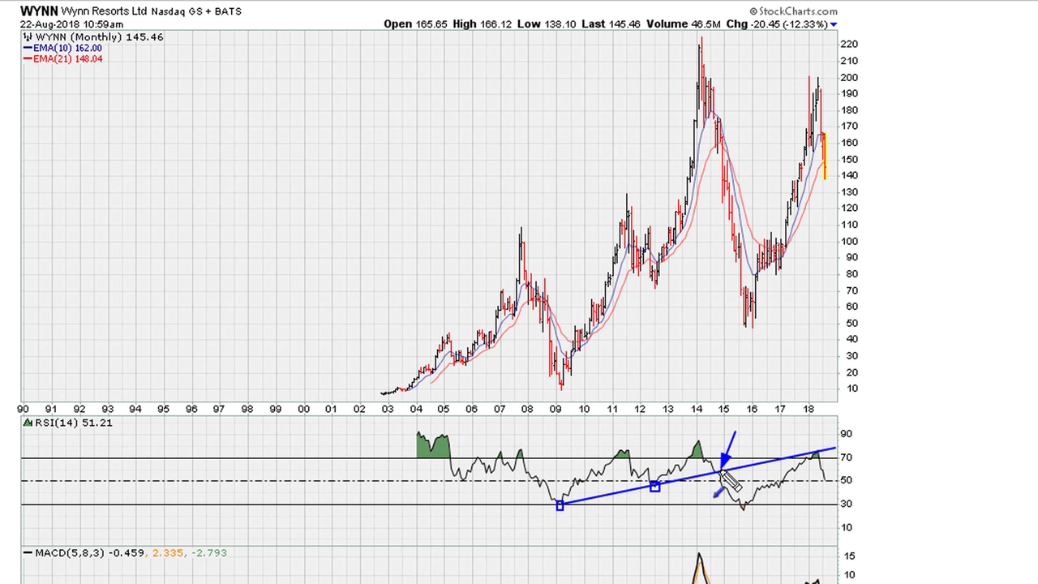
{"action": "left_click_drag", "start_coordinate": [748, 53], "coordinate": [714, 101]}
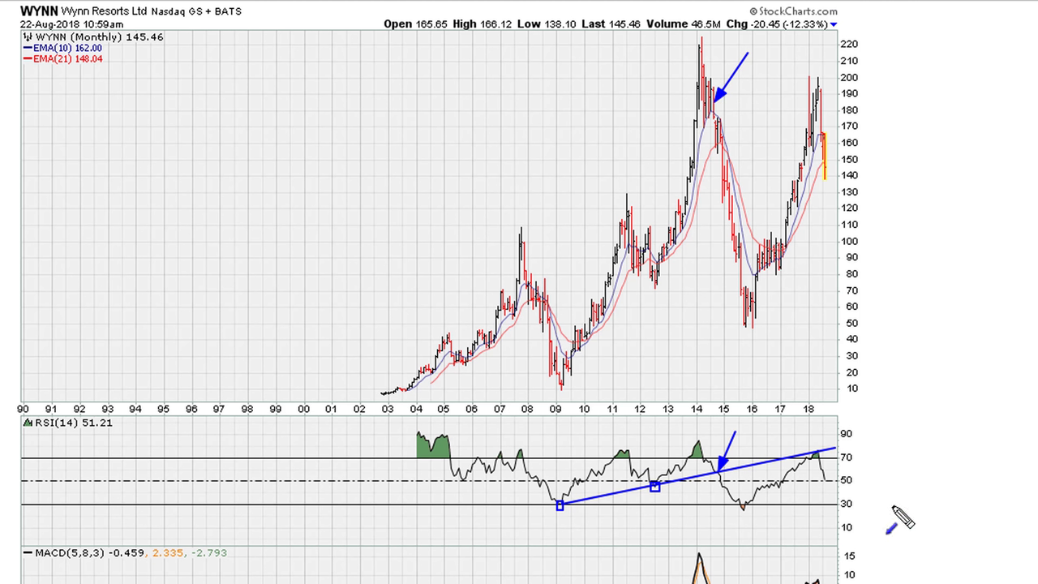
- Arrow the 2018 RSI and price peaks in blue, write three red question marks, then clear all annotations
{"action": "left_click_drag", "start_coordinate": [826, 408], "coordinate": [817, 448]}
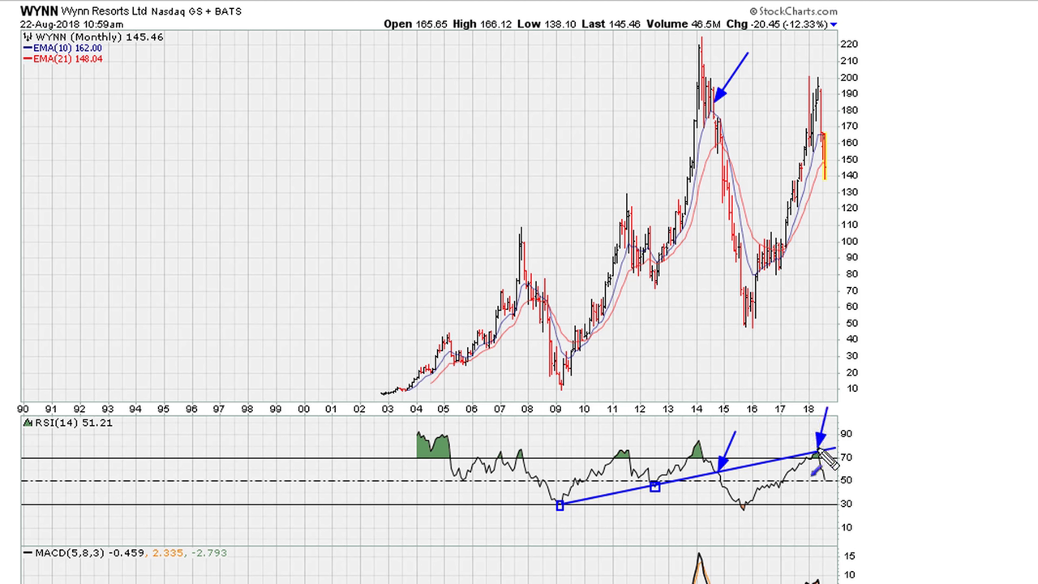
{"action": "left_click_drag", "start_coordinate": [847, 59], "coordinate": [821, 85]}
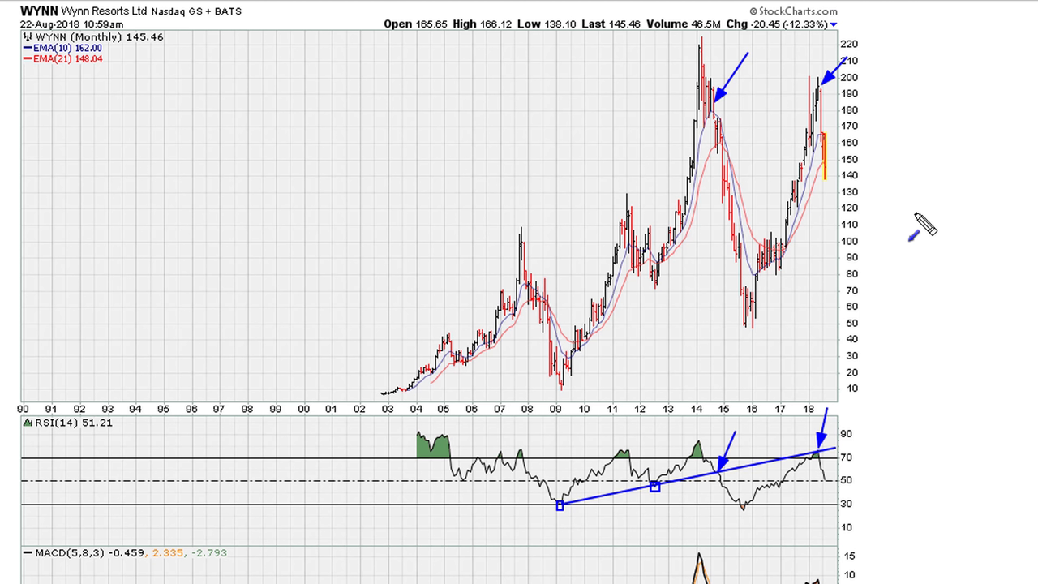
{"action": "key", "text": "r"}
{"action": "left_click_drag", "start_coordinate": [780, 303], "coordinate": [783, 343]}
{"action": "left_click", "coordinate": [782, 357]}
{"action": "mouse_move", "coordinate": [797, 298]}
{"action": "left_mouse_down"}
{"action": "mouse_move", "coordinate": [803, 326]}
{"action": "mouse_move", "coordinate": [825, 345]}
{"action": "left_mouse_up"}
{"action": "left_click", "coordinate": [804, 354]}
{"action": "left_click", "coordinate": [825, 354]}
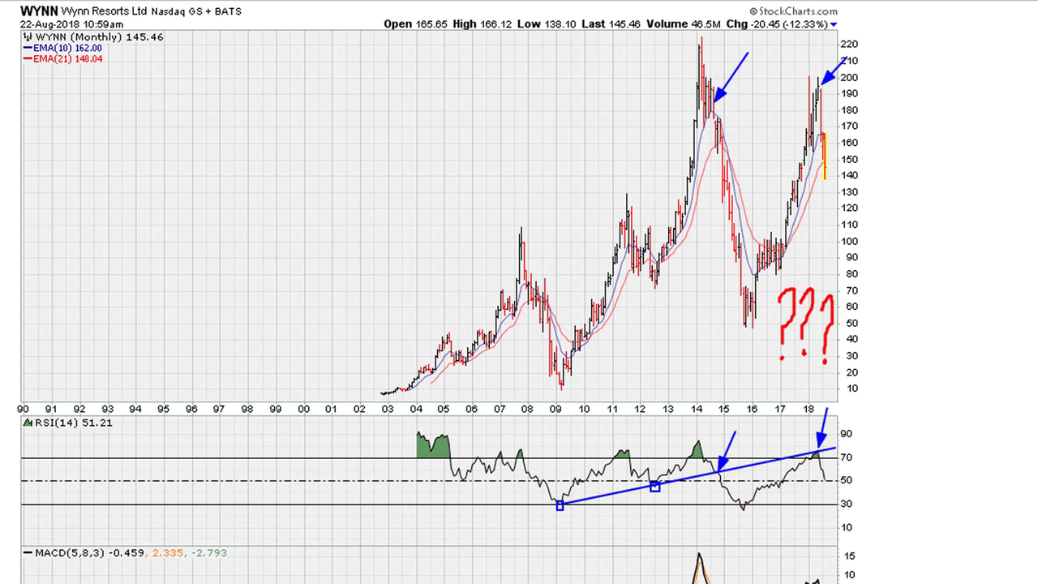
{"action": "key", "text": "Escape"}
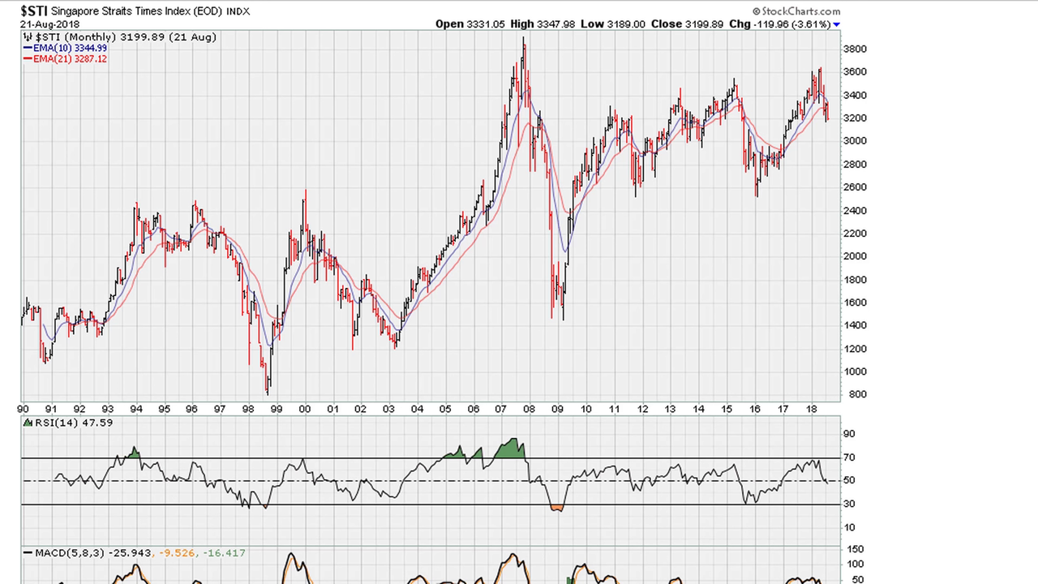
- Draw a blue $STI RSI trendline from the 2009 low to the 2018 peak, marking a touch point
{"action": "mouse_move", "coordinate": [561, 511]}
{"action": "left_mouse_down"}
{"action": "mouse_move", "coordinate": [646, 509]}
{"action": "mouse_move", "coordinate": [822, 459]}
{"action": "left_mouse_up"}
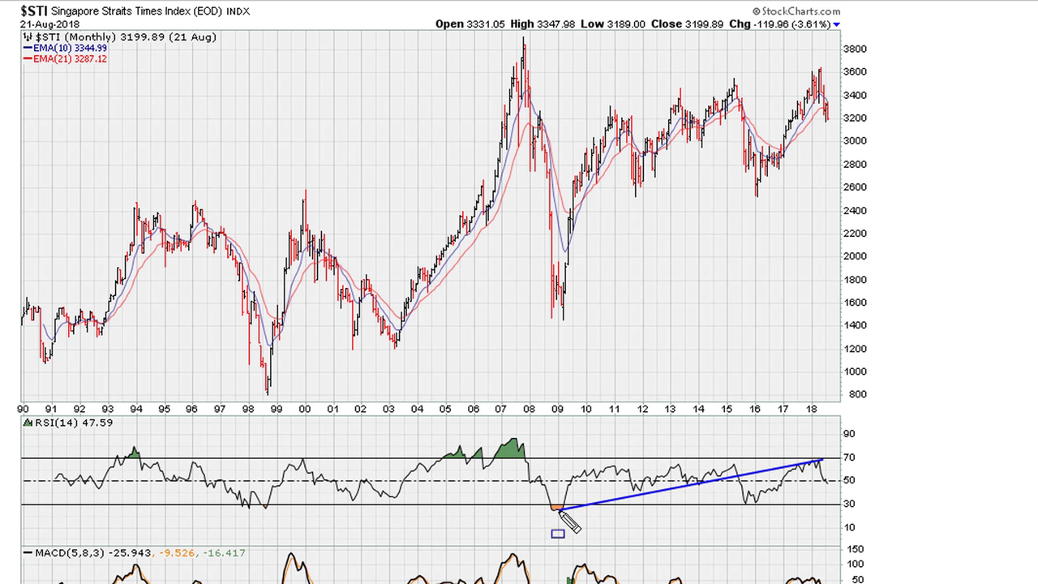
{"action": "left_click_drag", "start_coordinate": [562, 511], "coordinate": [698, 482]}
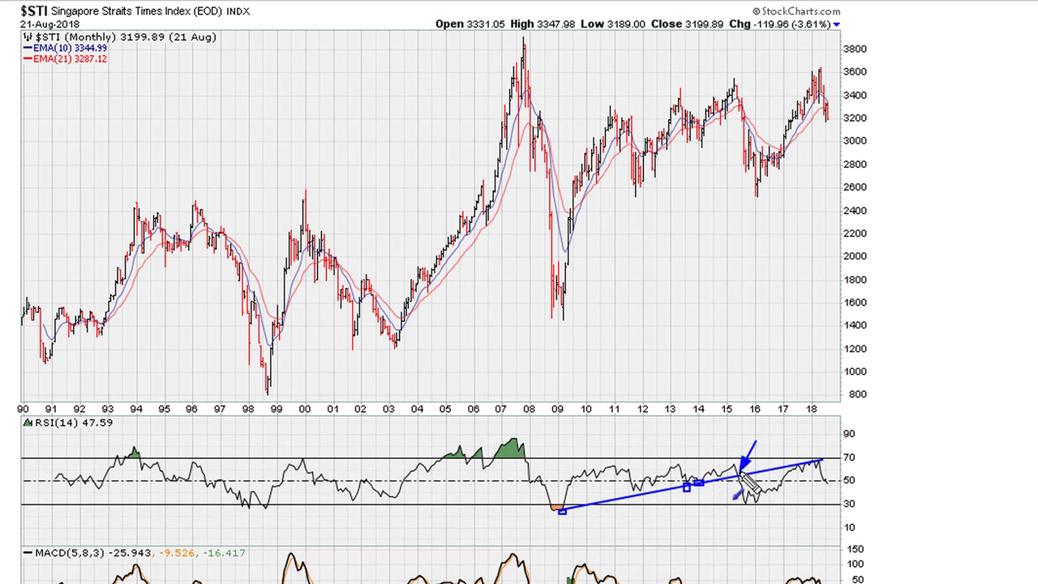
- Point blue arrows at the 2015 index peak, the 2018 RSI trendline touches, and the 2018 index peak
{"action": "left_click_drag", "start_coordinate": [757, 59], "coordinate": [743, 100]}
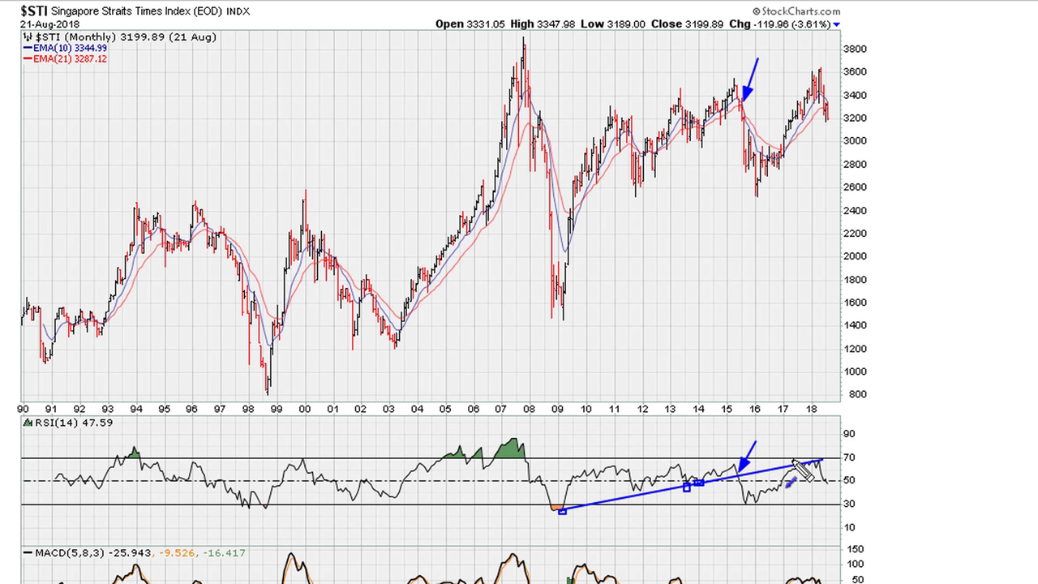
{"action": "mouse_move", "coordinate": [806, 435]}
{"action": "left_mouse_down"}
{"action": "mouse_move", "coordinate": [801, 458]}
{"action": "mouse_move", "coordinate": [813, 457]}
{"action": "left_mouse_up"}
{"action": "left_click_drag", "start_coordinate": [827, 423], "coordinate": [820, 459]}
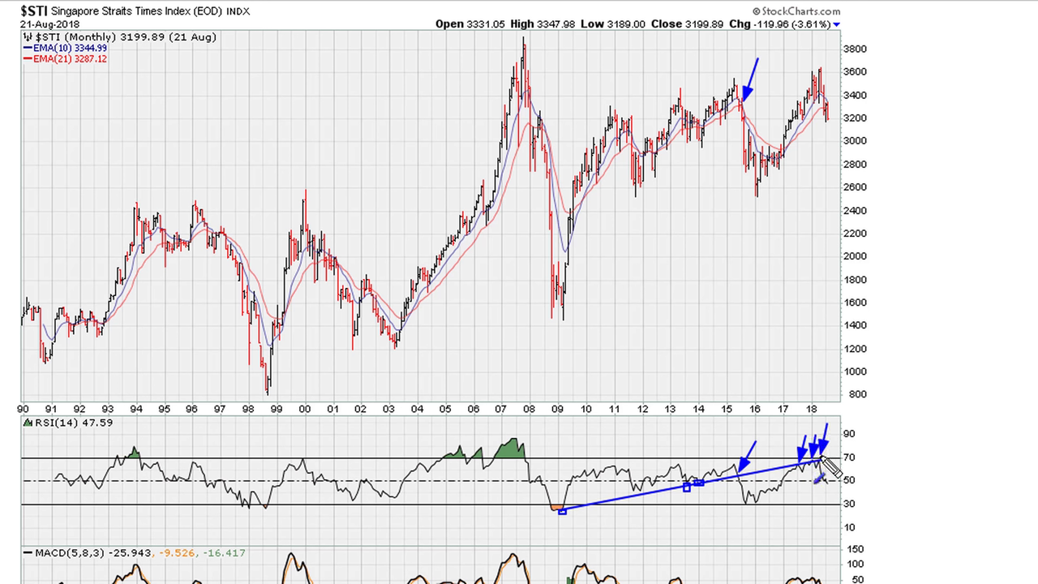
{"action": "left_click_drag", "start_coordinate": [803, 50], "coordinate": [811, 74]}
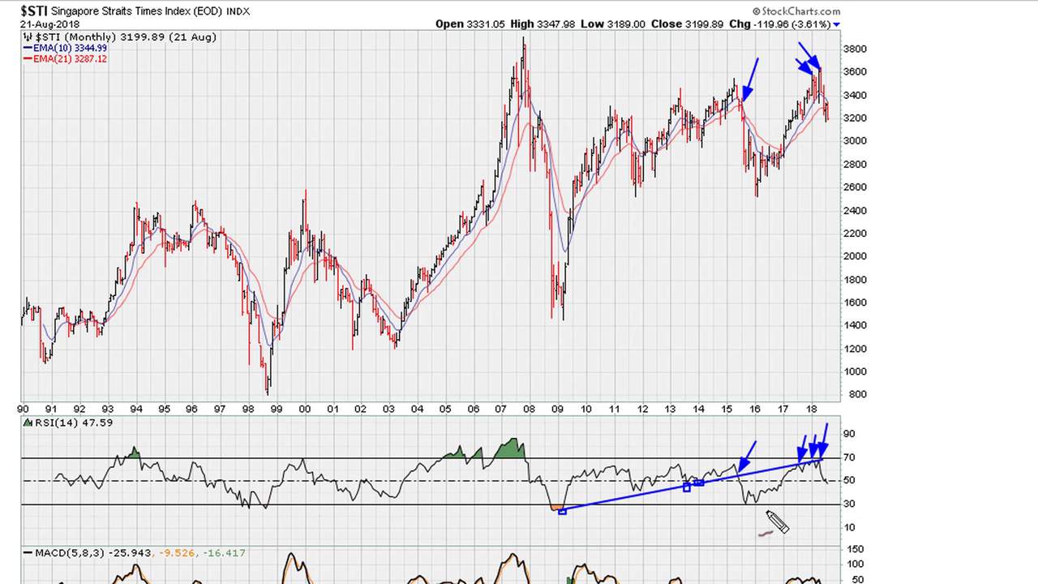
- Write three large dotted red question marks beneath the 2016–18 price bars
{"action": "left_click_drag", "start_coordinate": [731, 283], "coordinate": [747, 335]}
{"action": "left_click", "coordinate": [752, 357]}
{"action": "left_click_drag", "start_coordinate": [771, 275], "coordinate": [780, 320]}
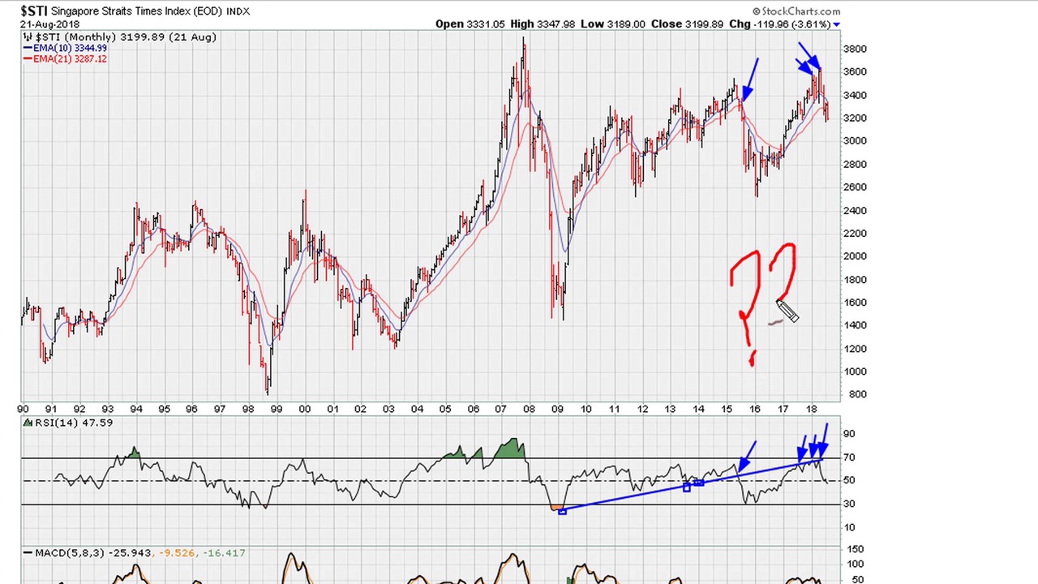
{"action": "left_click", "coordinate": [782, 352]}
{"action": "left_click_drag", "start_coordinate": [806, 274], "coordinate": [814, 345]}
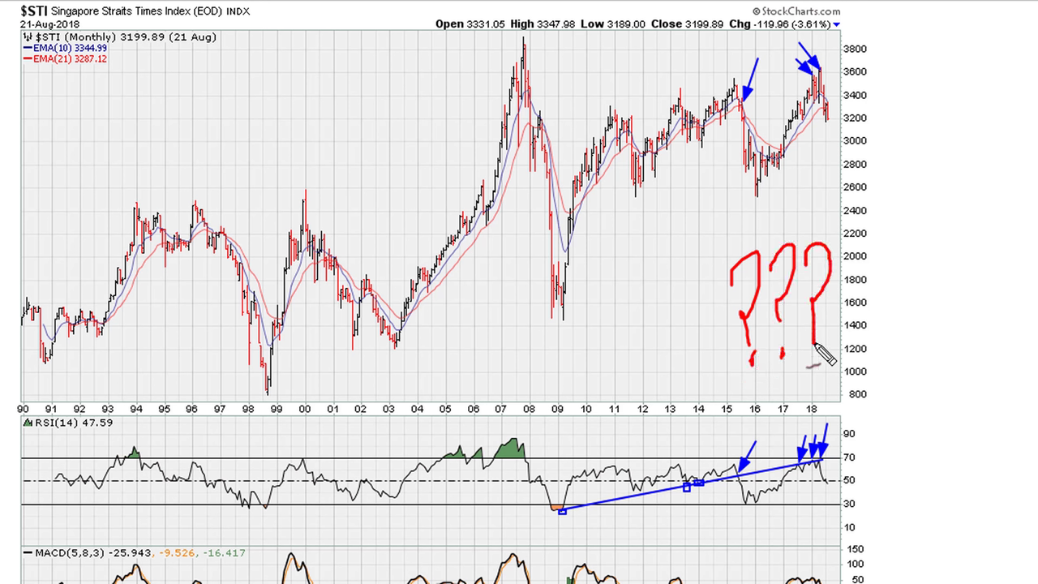
{"action": "left_click", "coordinate": [815, 355]}
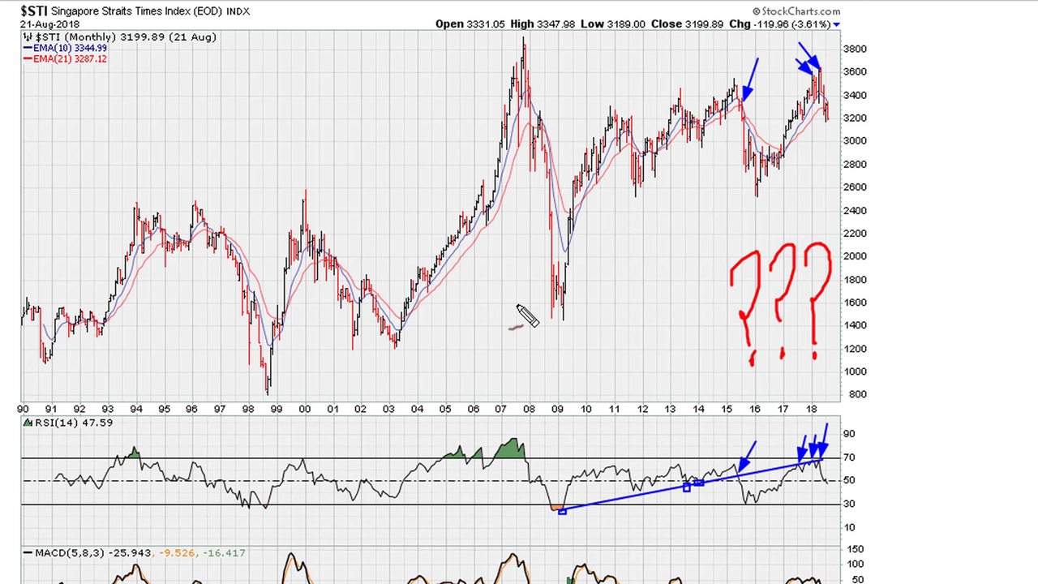
- Undo stray strokes, then draw a red 2003–2008 RSI trendline extended by a horizontal red line to 2018
{"action": "key", "text": "ctrl+z"}
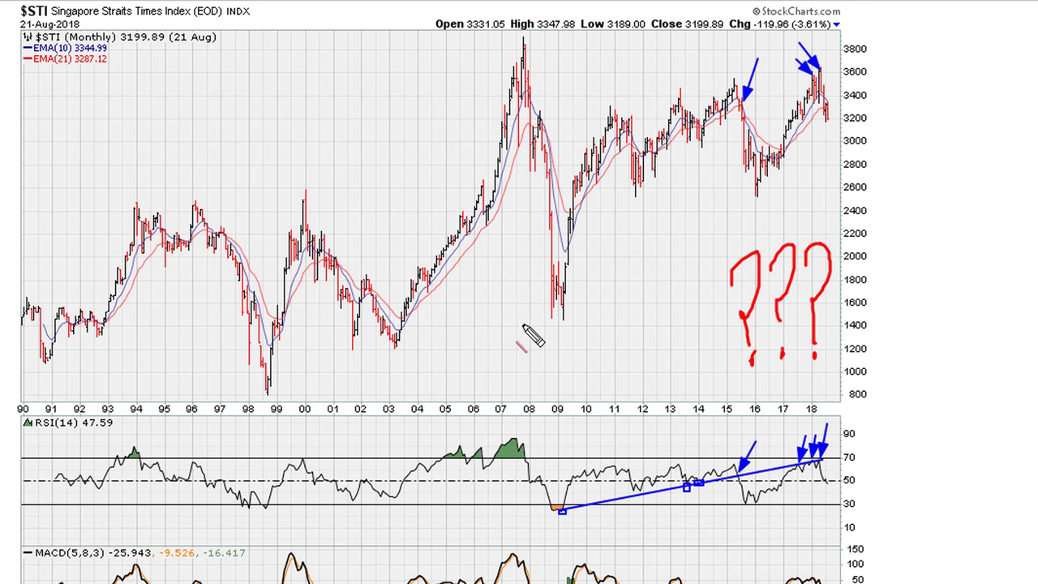
{"action": "left_click_drag", "start_coordinate": [394, 496], "coordinate": [528, 465]}
{"action": "key", "text": "ctrl+z"}
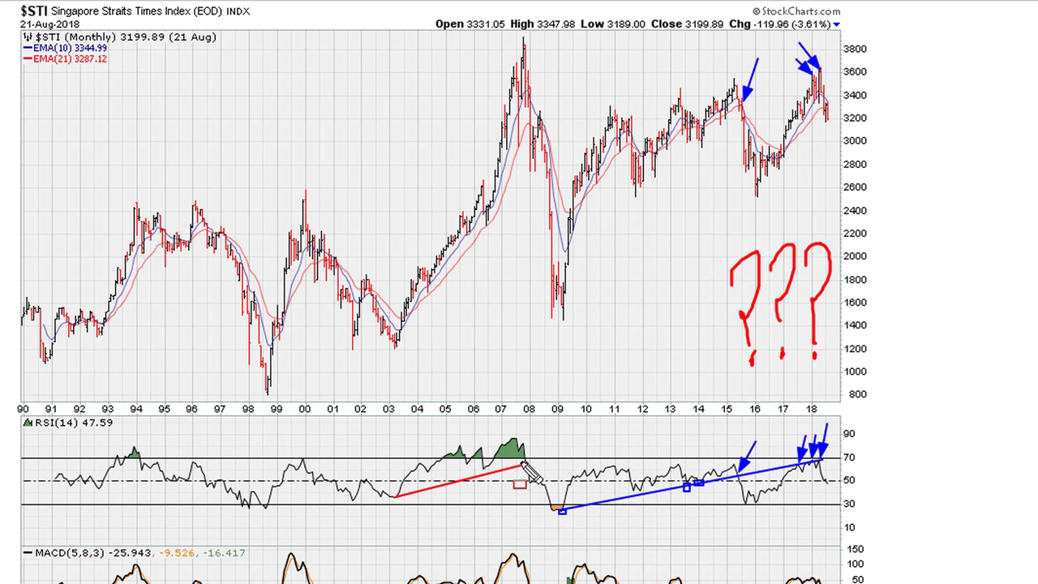
{"action": "left_click_drag", "start_coordinate": [521, 461], "coordinate": [536, 470]}
{"action": "mouse_move", "coordinate": [524, 462]}
{"action": "left_mouse_down"}
{"action": "mouse_move", "coordinate": [568, 472]}
{"action": "mouse_move", "coordinate": [848, 467]}
{"action": "left_mouse_up"}
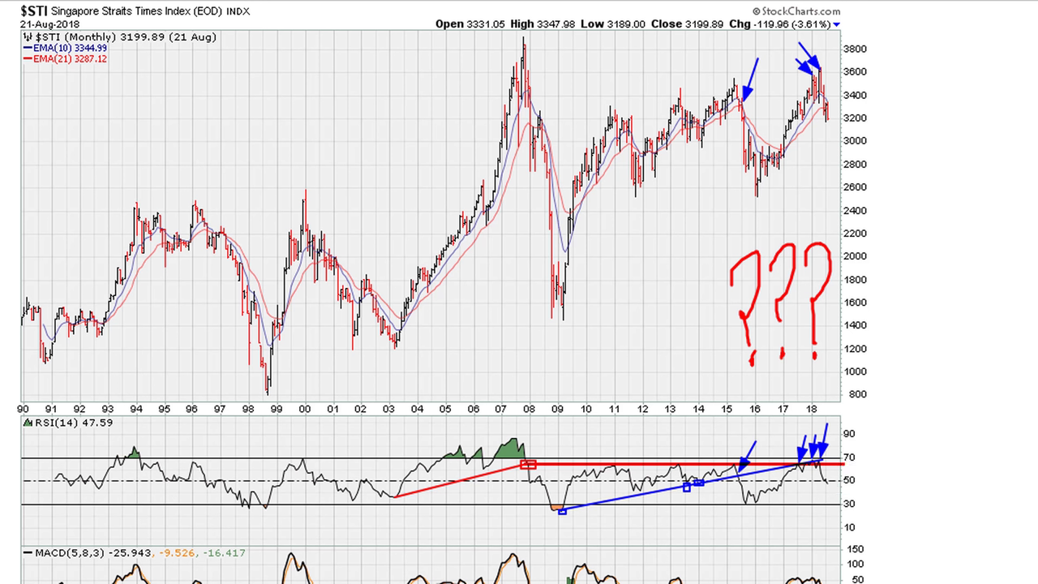
- Add red arrows at the 2011, 2013, 2015 and 2018 peaks on both the price chart and RSI line
{"action": "left_click_drag", "start_coordinate": [623, 426], "coordinate": [613, 458]}
{"action": "left_click_drag", "start_coordinate": [636, 60], "coordinate": [617, 120]}
{"action": "left_click_drag", "start_coordinate": [696, 420], "coordinate": [683, 456]}
{"action": "left_click_drag", "start_coordinate": [699, 72], "coordinate": [682, 100]}
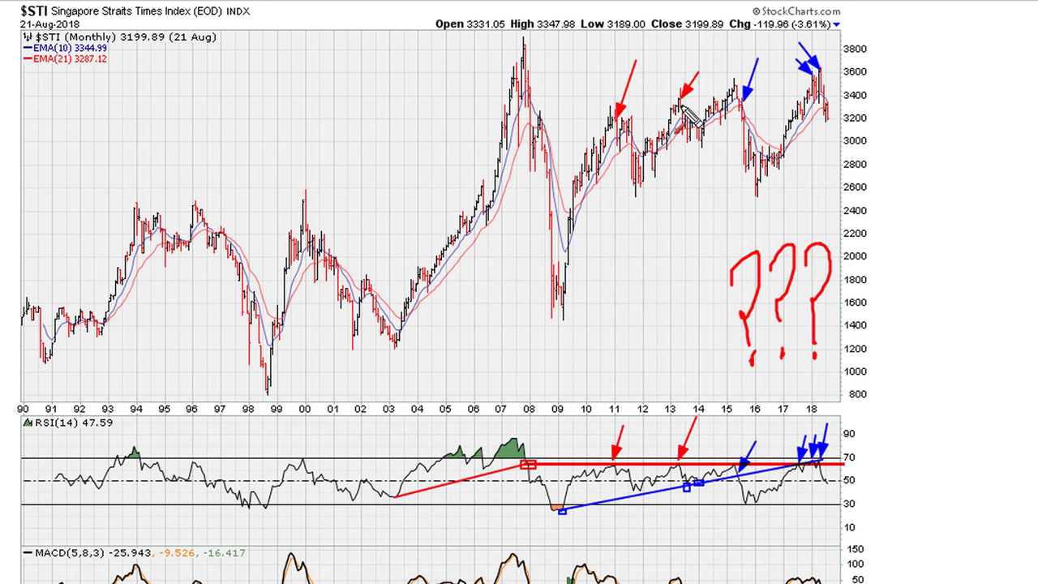
{"action": "left_click_drag", "start_coordinate": [735, 420], "coordinate": [729, 457]}
{"action": "left_click_drag", "start_coordinate": [710, 54], "coordinate": [734, 84]}
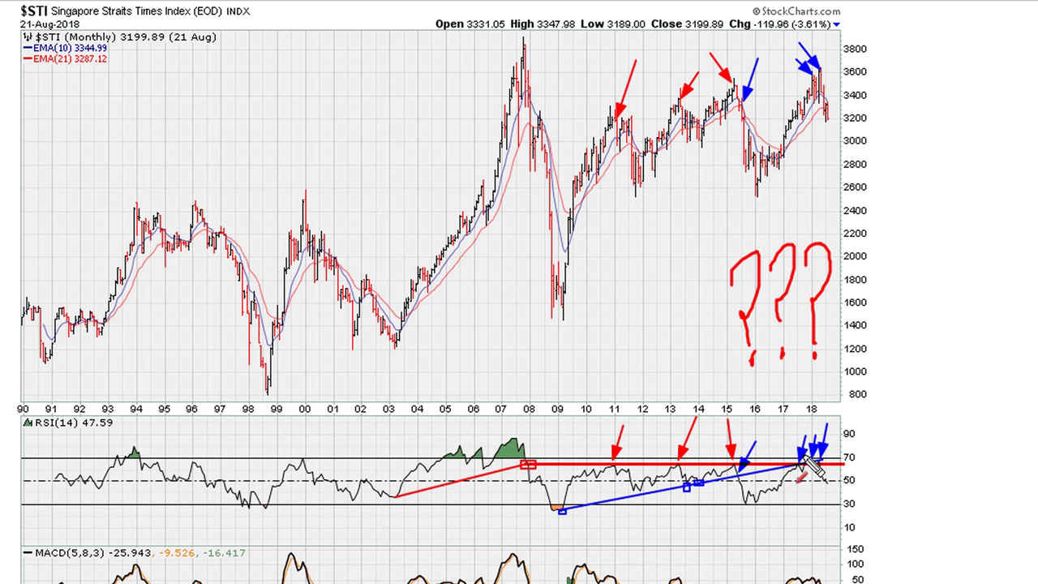
{"action": "mouse_move", "coordinate": [784, 431]}
{"action": "left_mouse_down"}
{"action": "mouse_move", "coordinate": [799, 453]}
{"action": "mouse_move", "coordinate": [803, 434]}
{"action": "mouse_move", "coordinate": [819, 454]}
{"action": "left_mouse_up"}
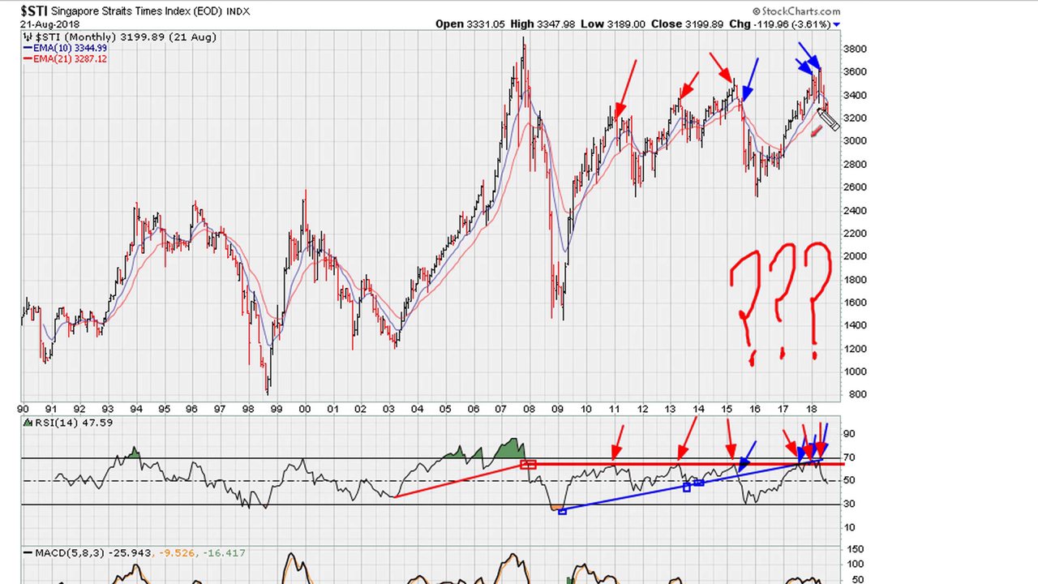
{"action": "mouse_move", "coordinate": [793, 65]}
{"action": "left_mouse_down"}
{"action": "mouse_move", "coordinate": [806, 80]}
{"action": "mouse_move", "coordinate": [818, 71]}
{"action": "left_mouse_up"}
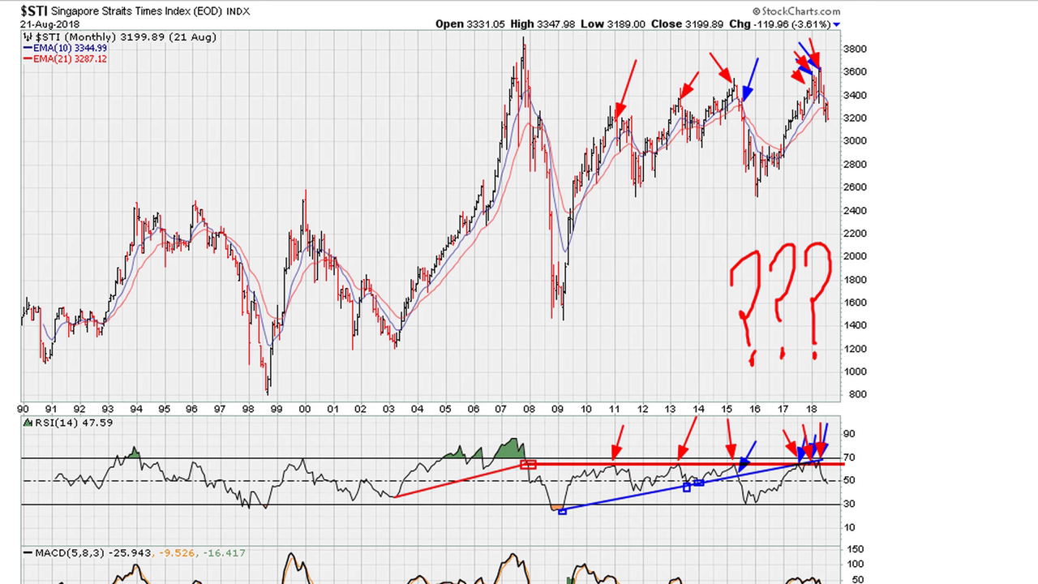
- Circle the 2018 RSI and price peaks in black, then wipe all annotations with Escape
{"action": "mouse_move", "coordinate": [791, 459]}
{"action": "left_mouse_down"}
{"action": "mouse_move", "coordinate": [820, 454]}
{"action": "mouse_move", "coordinate": [807, 481]}
{"action": "mouse_move", "coordinate": [788, 461]}
{"action": "left_mouse_up"}
{"action": "mouse_move", "coordinate": [801, 77]}
{"action": "left_mouse_down"}
{"action": "mouse_move", "coordinate": [827, 75]}
{"action": "mouse_move", "coordinate": [819, 93]}
{"action": "mouse_move", "coordinate": [799, 74]}
{"action": "left_mouse_up"}
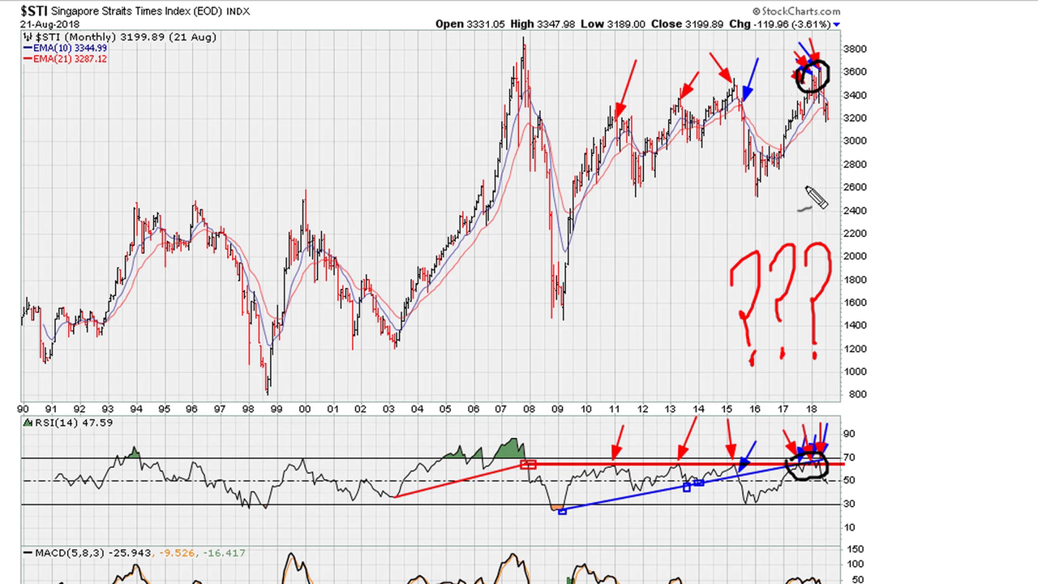
{"action": "key", "text": "Escape"}
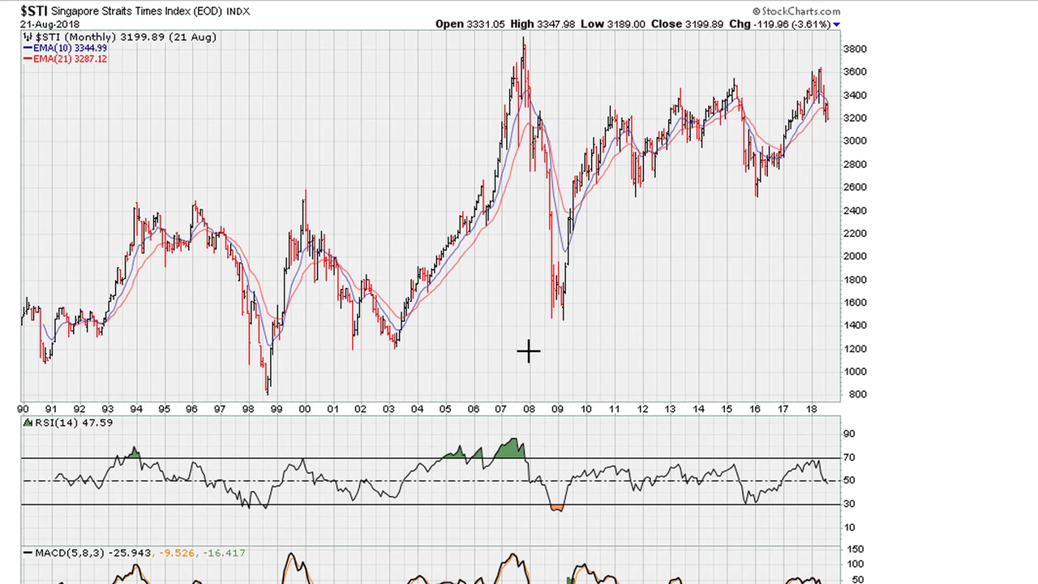